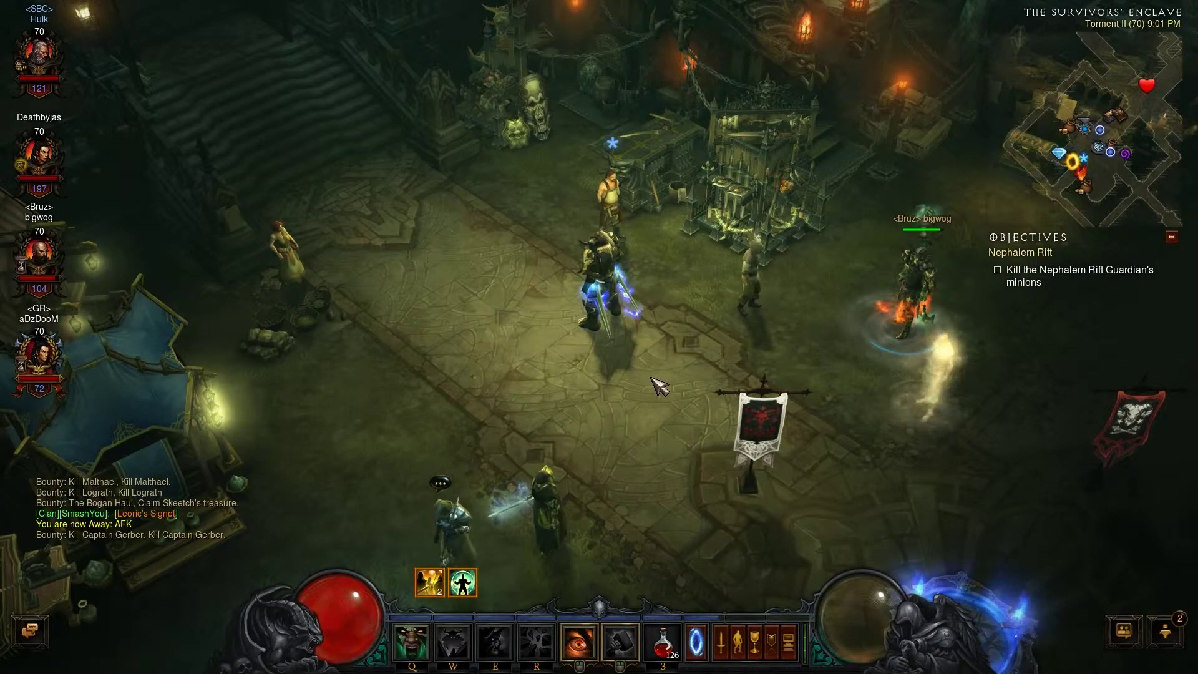
# Step: Walk the character across the Survivors' Enclave plaza toward the blacksmith area
pyautogui.click(521, 300)
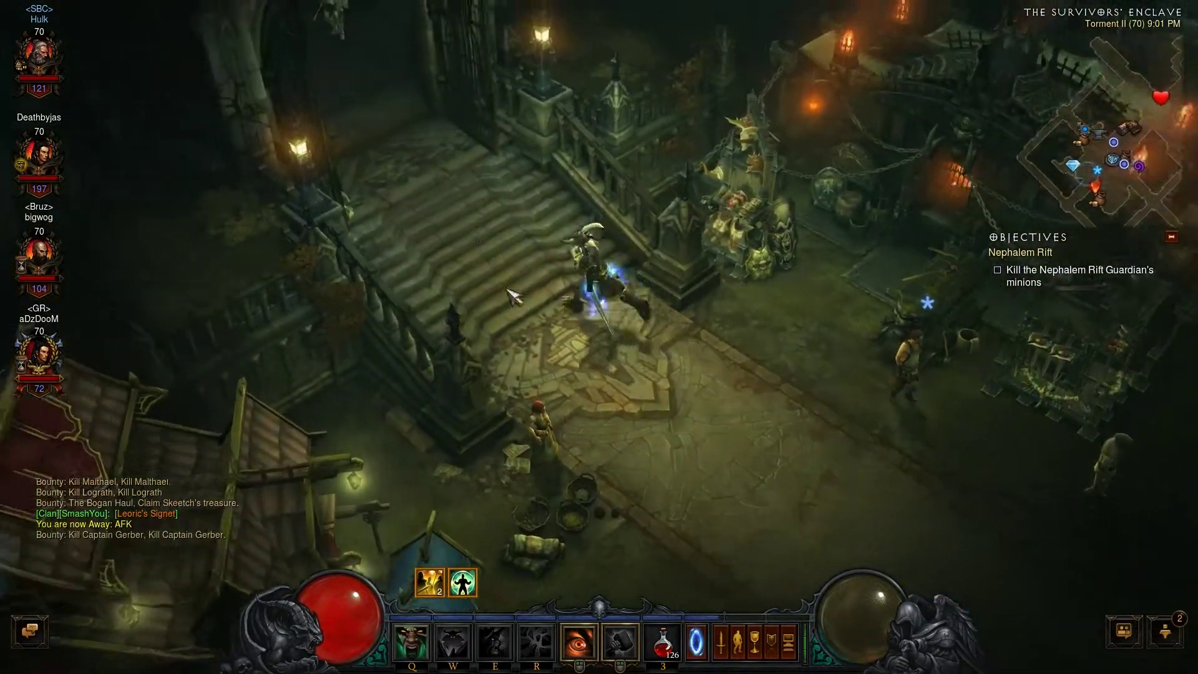
pyautogui.click(636, 359)
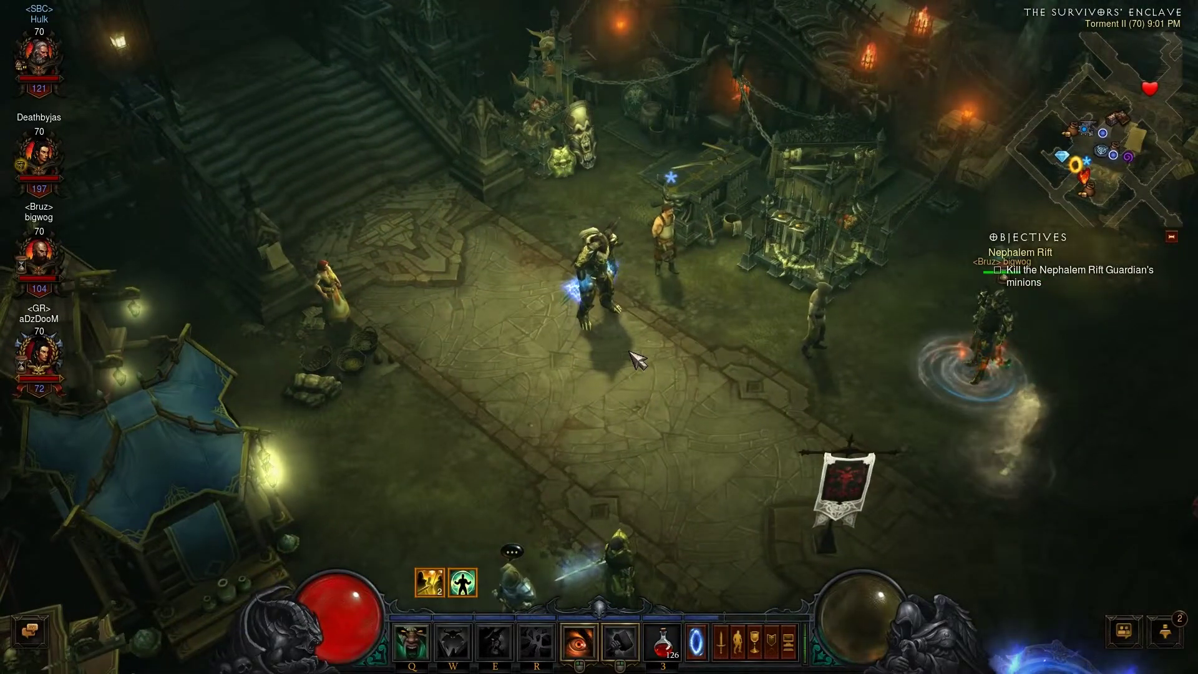
# Step: Open the inventory and send a Leoric's Signet ring link to clan chat
pyautogui.click(745, 640)
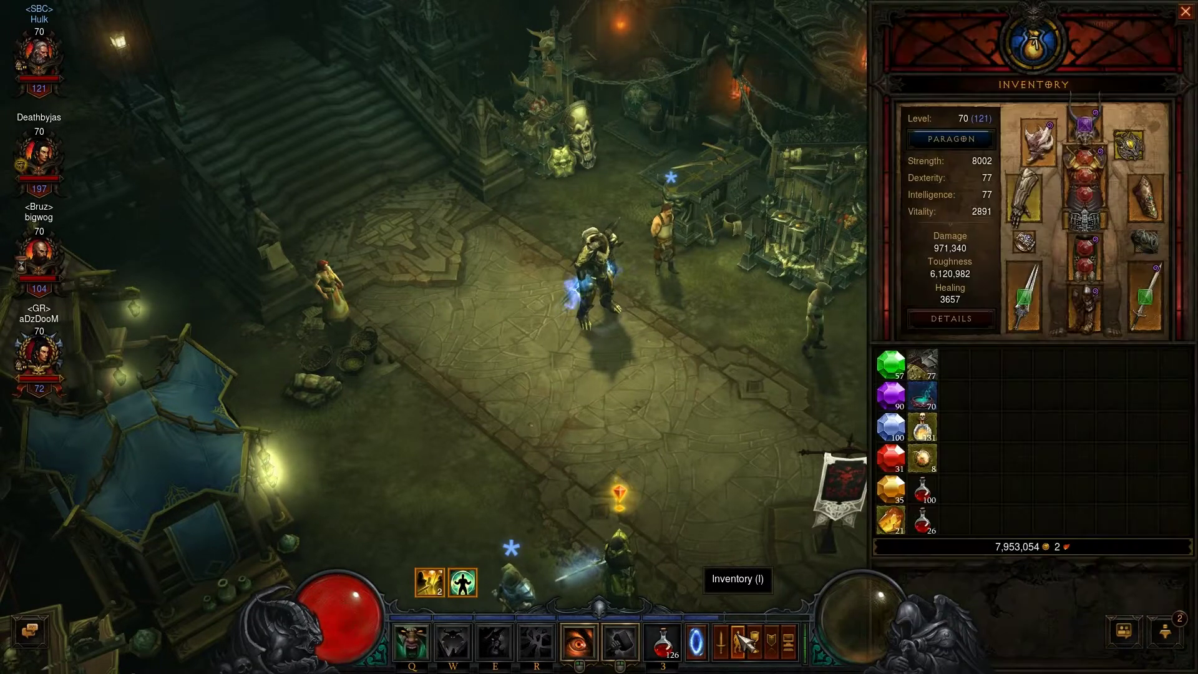
pyautogui.moveTo(1027, 246)
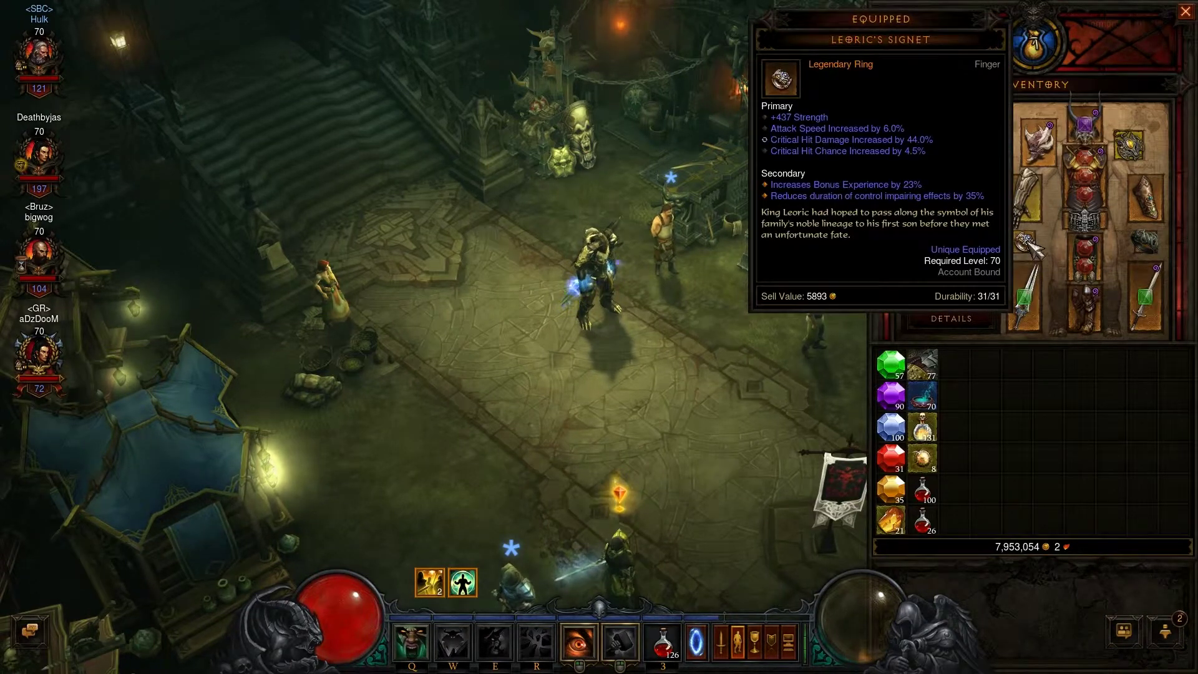
pyautogui.press('Return')
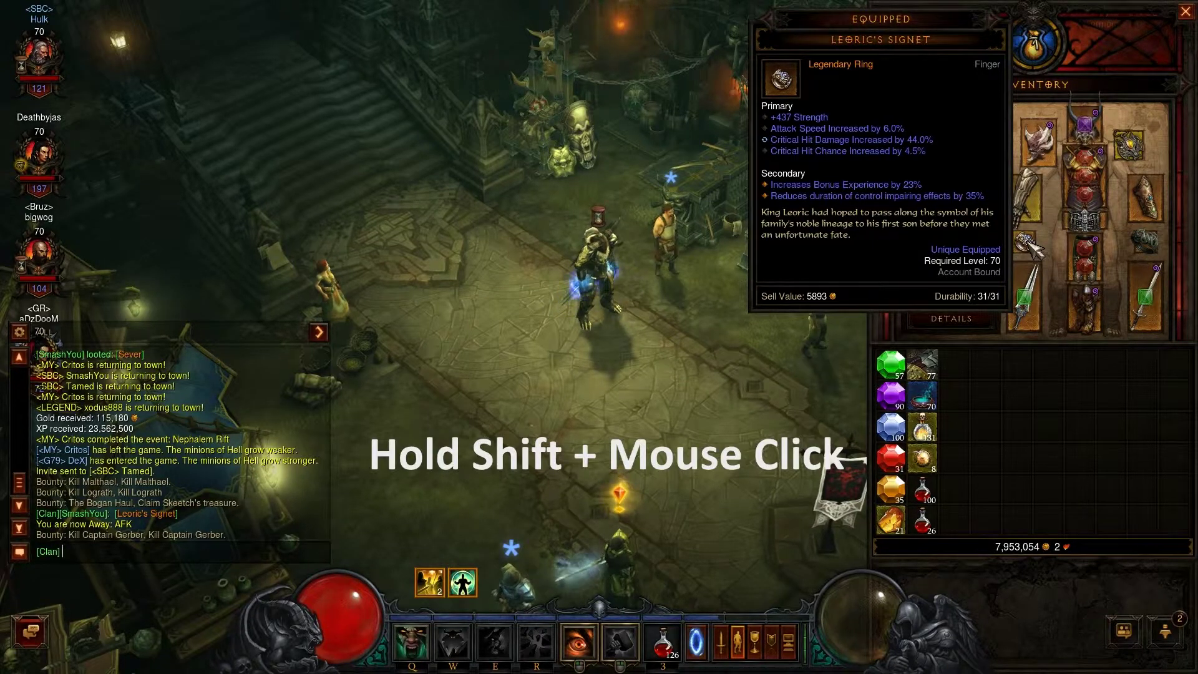
pyautogui.keyDown('shift'); pyautogui.click(1030, 244); pyautogui.keyUp('shift')
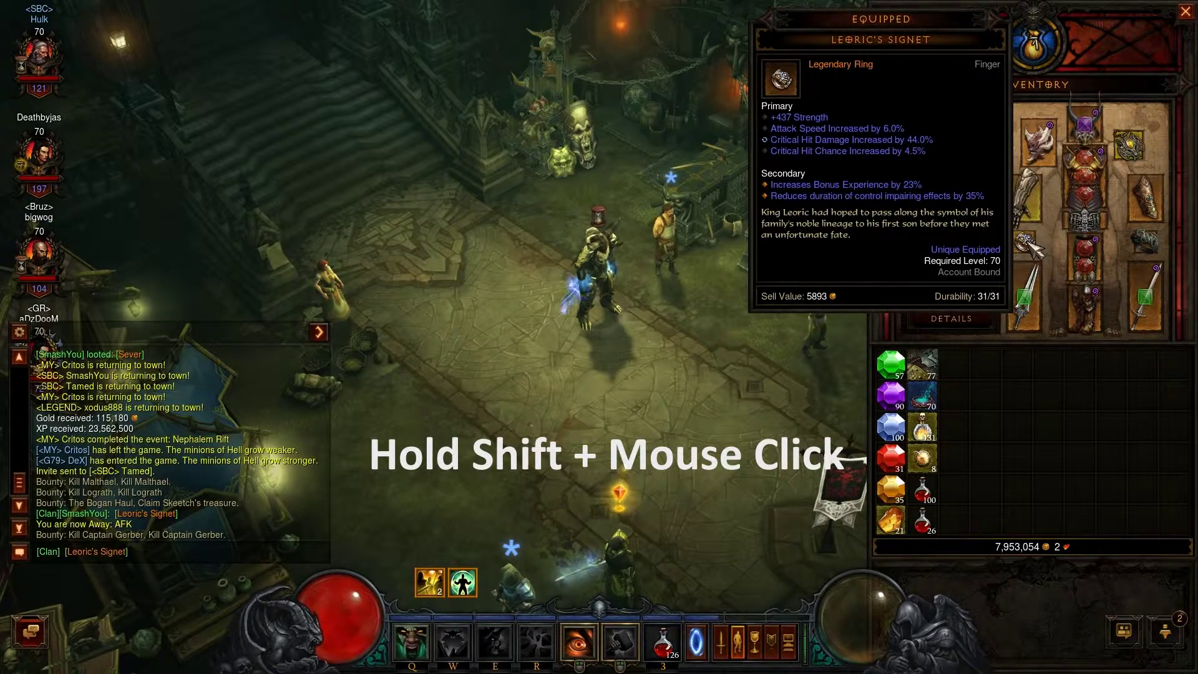
pyautogui.press('Return')
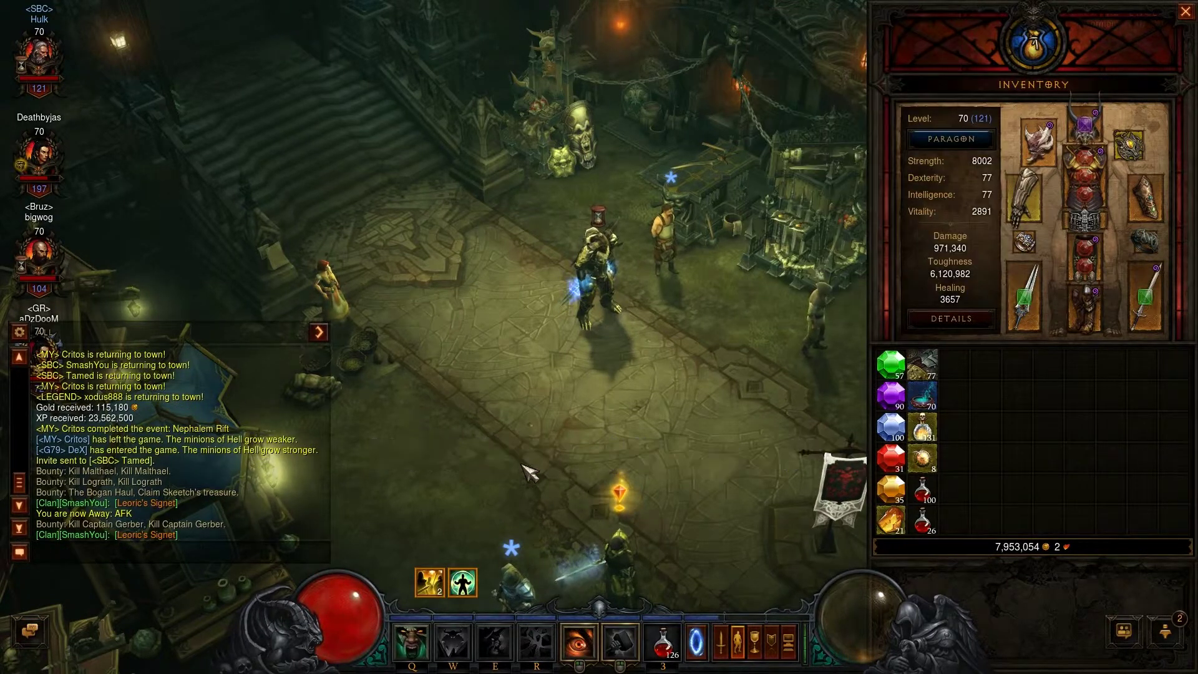
# Step: Close the inventory and open the Leoric's Signet item details from its chat link
pyautogui.click(1186, 11)
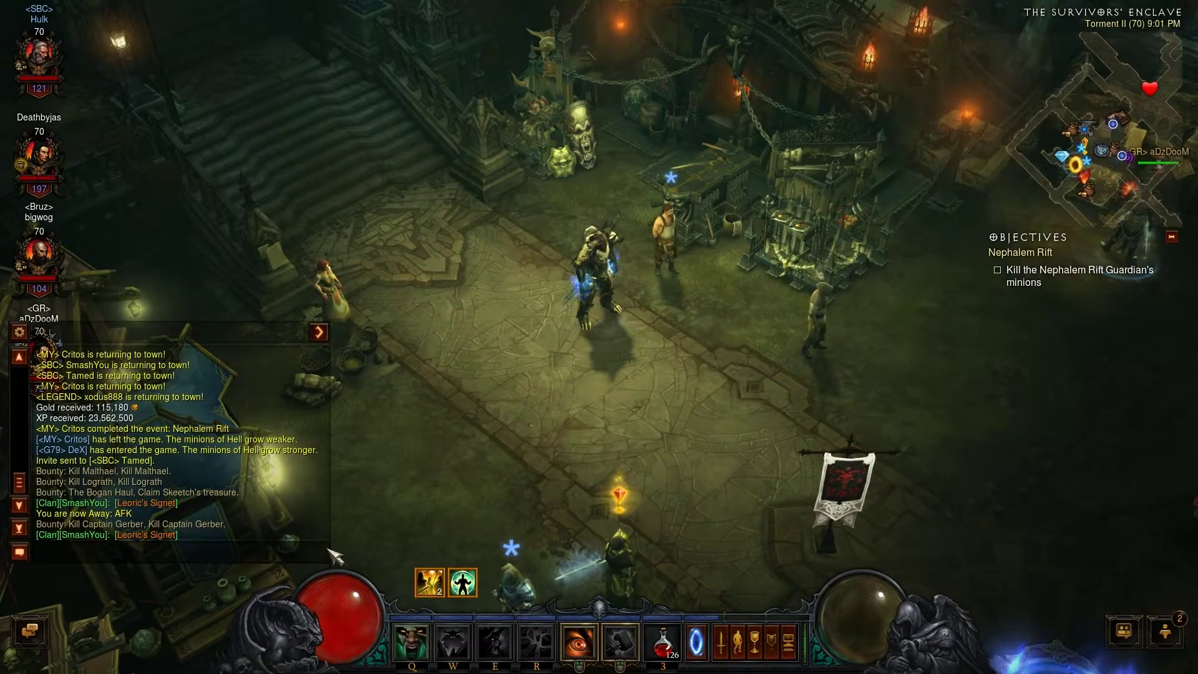
pyautogui.keyDown('ctrl'); pyautogui.click(150, 535); pyautogui.keyUp('ctrl')
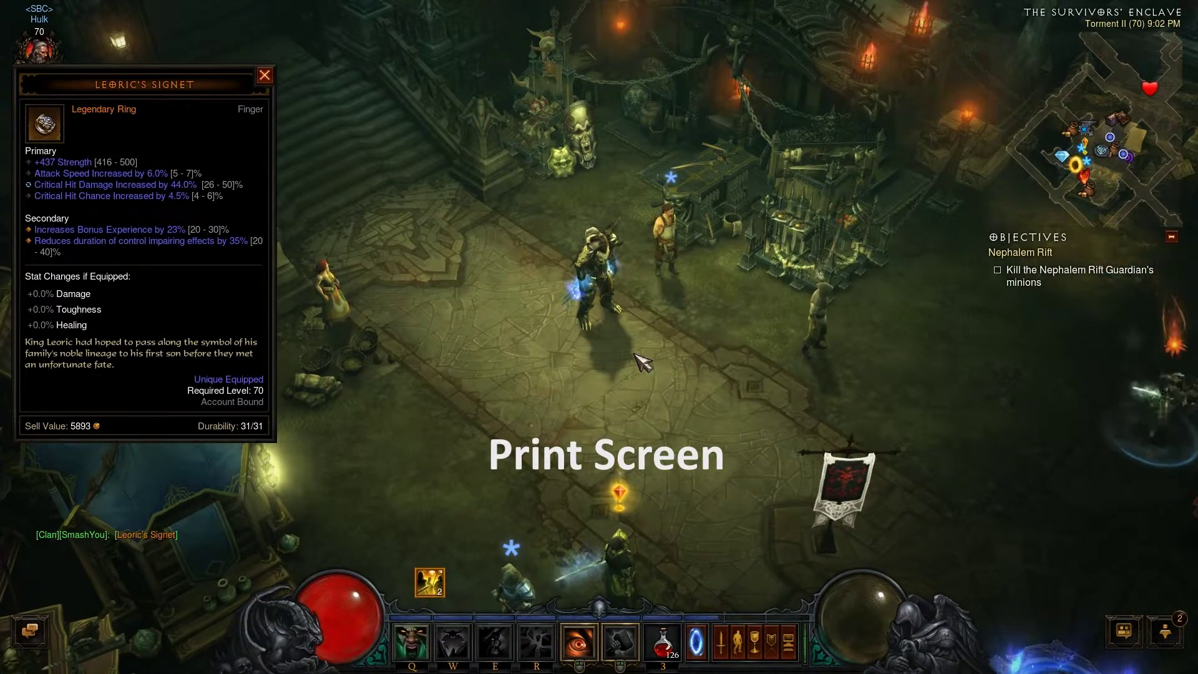
# Step: Display the full Diablo III Screenshots folder path in Explorer, then return to the file pane
pyautogui.click(538, 269)
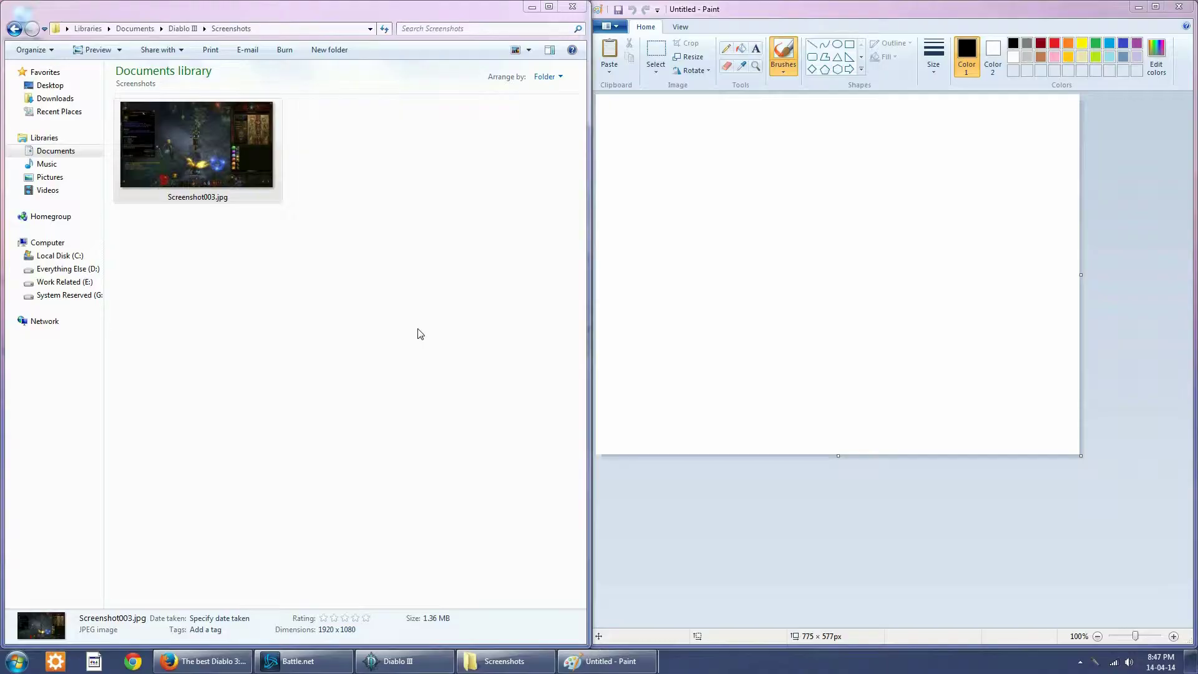
pyautogui.click(419, 333)
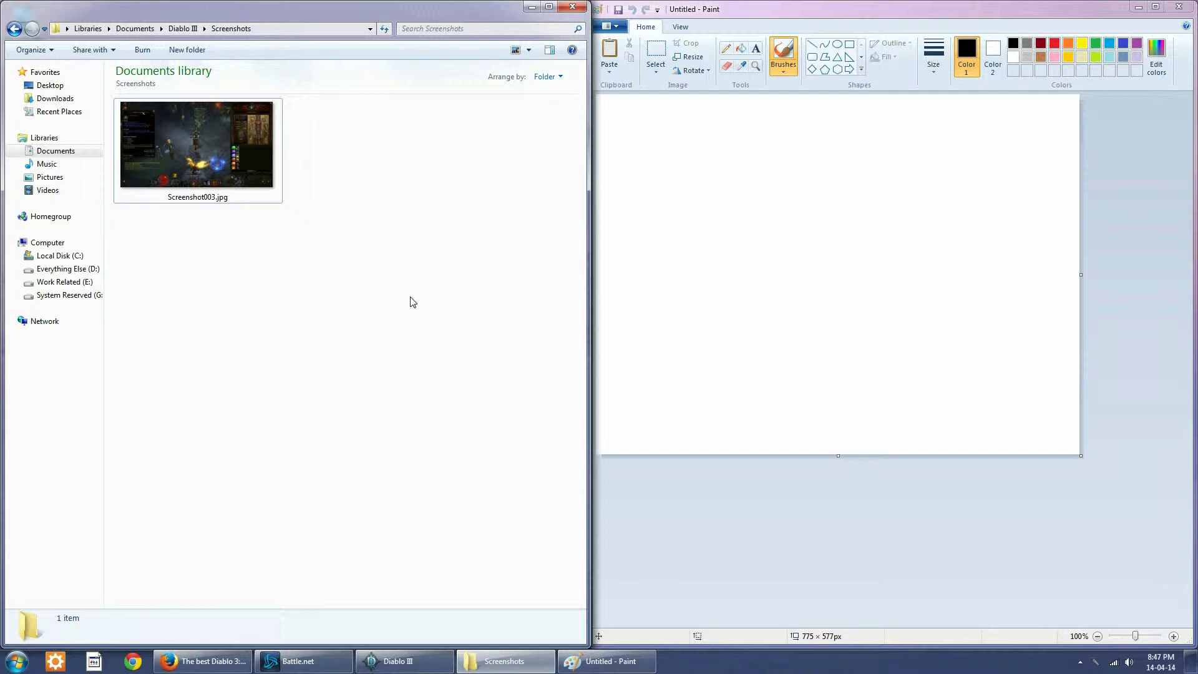
pyautogui.click(283, 28)
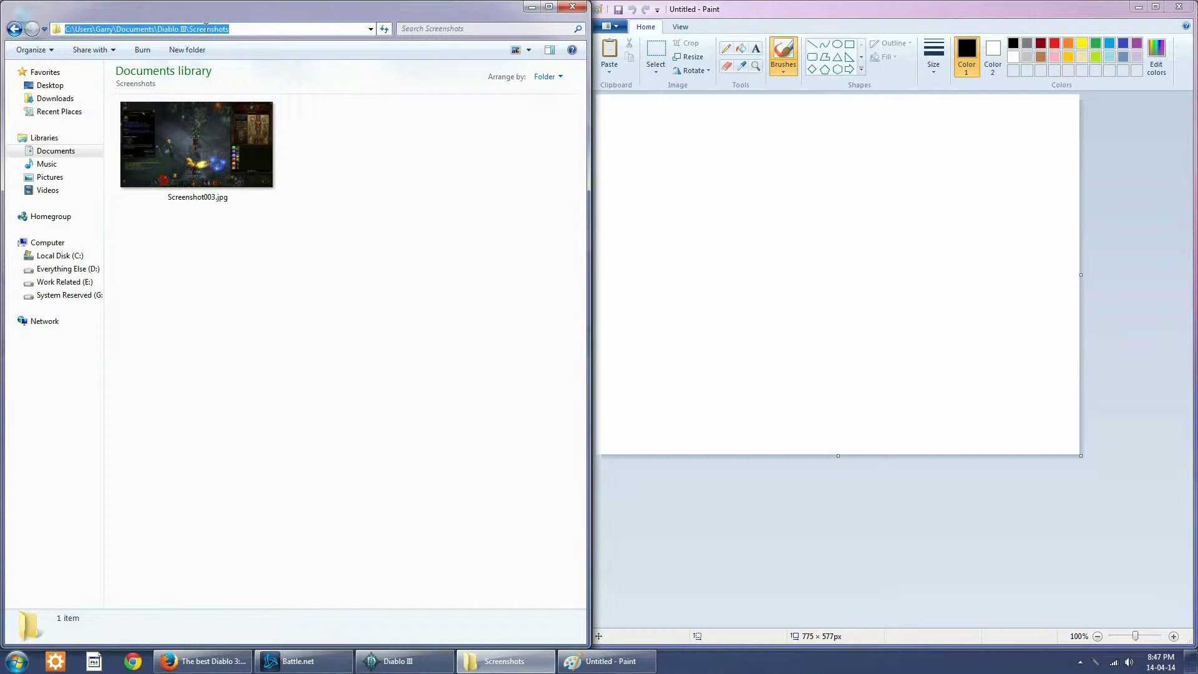
pyautogui.click(347, 143)
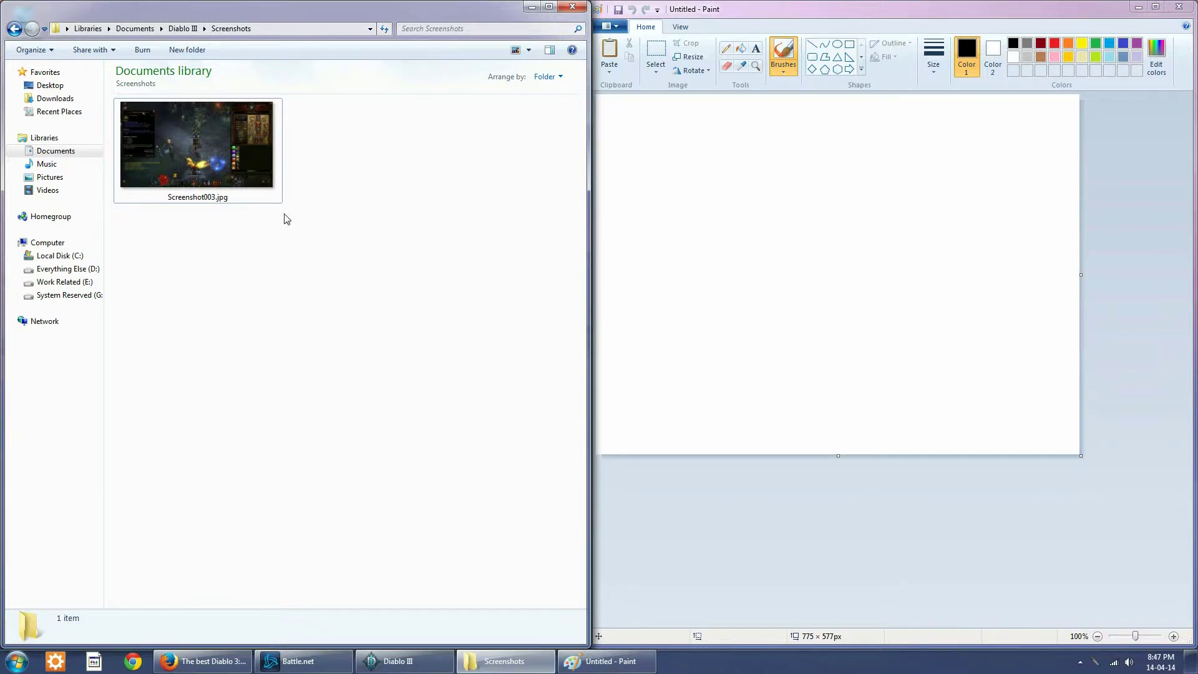
# Step: Load Screenshot003.jpg into Paint, crop it to the Leoric's Signet tooltip, and save
pyautogui.click(234, 176)
pyautogui.moveTo(207, 131); pyautogui.dragTo(700, 196)
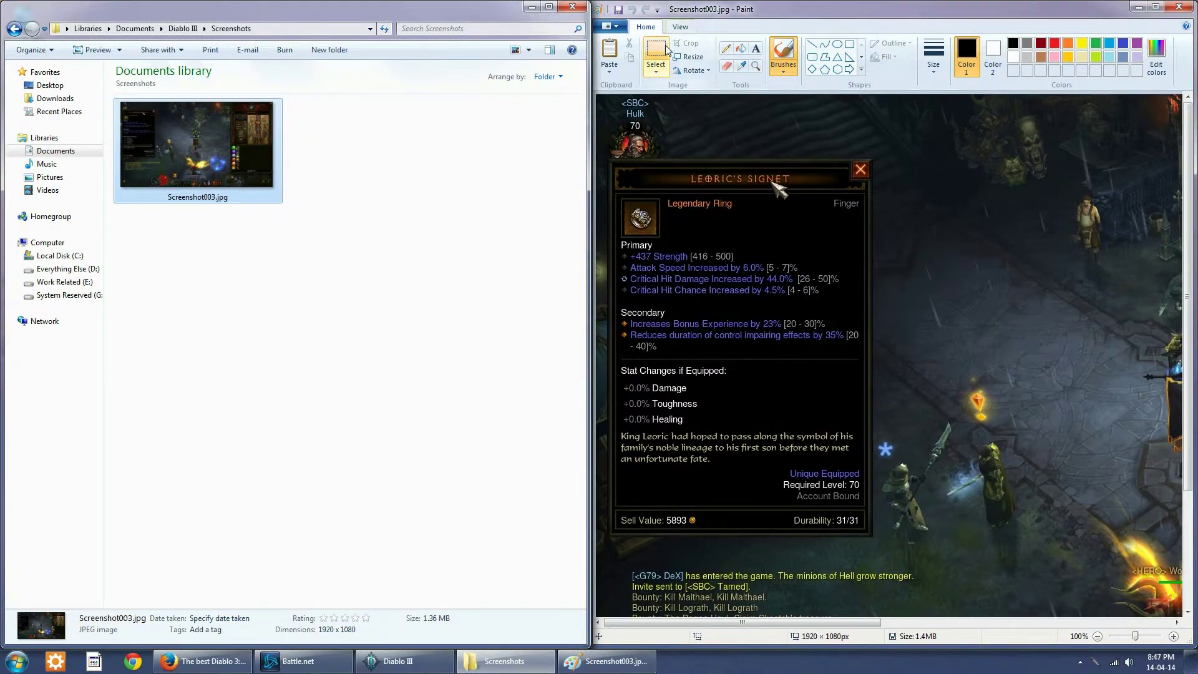
pyautogui.click(657, 55)
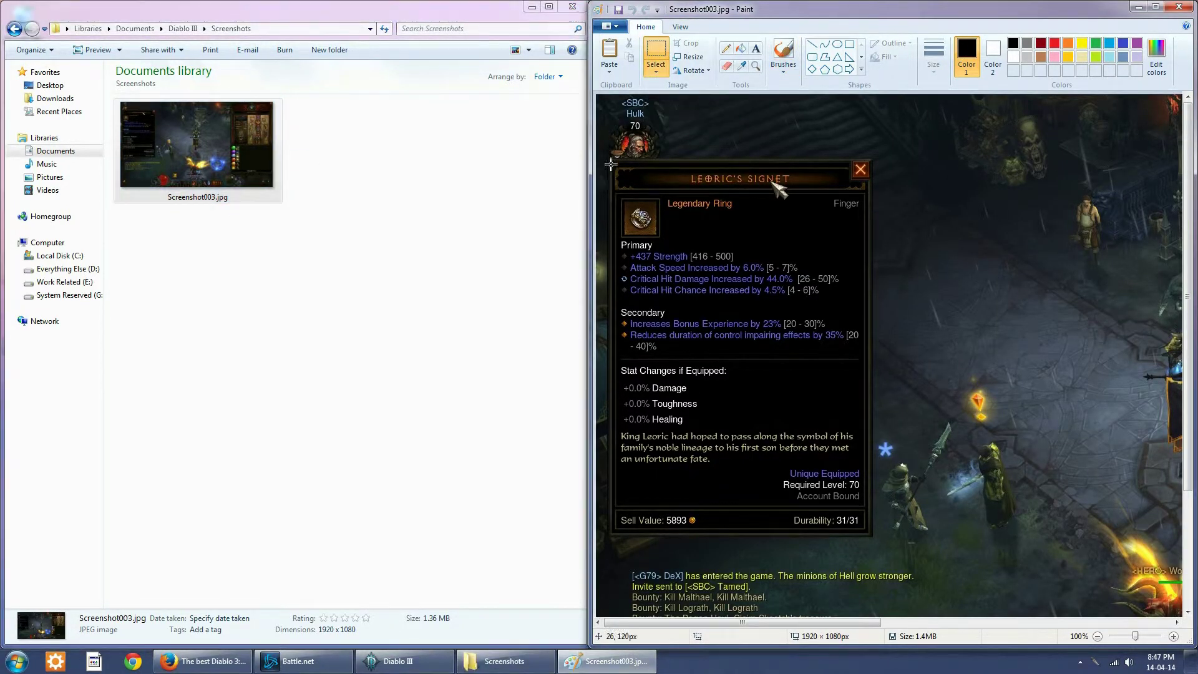
pyautogui.moveTo(610, 157); pyautogui.dragTo(872, 536)
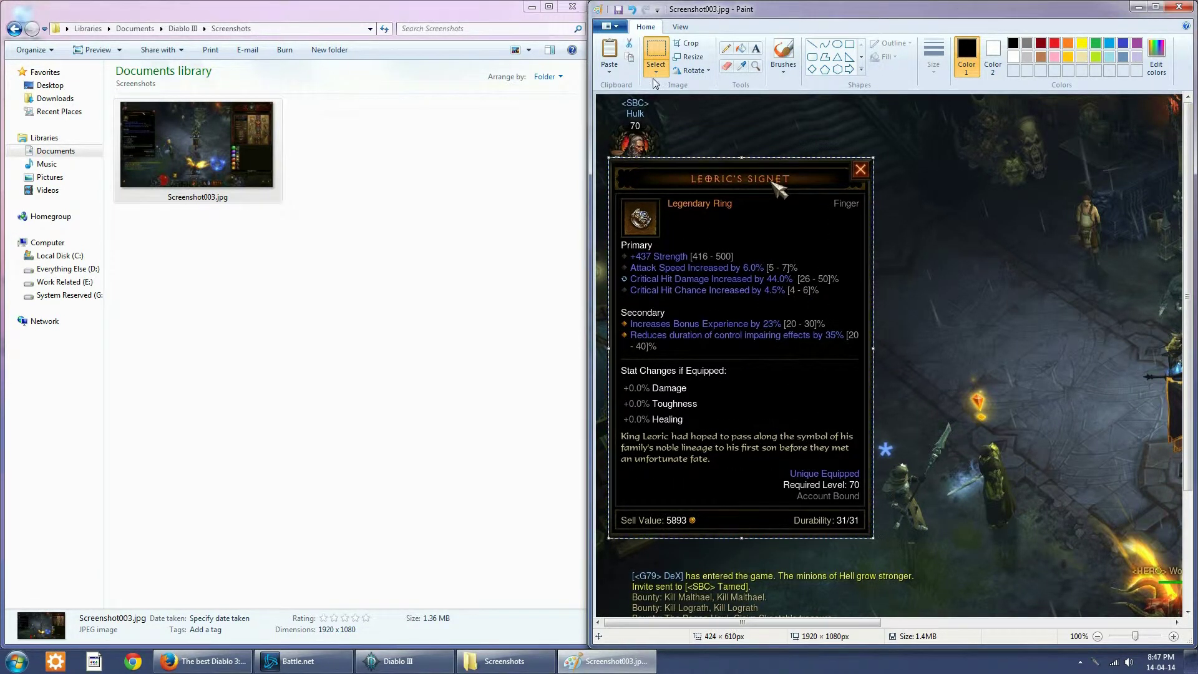
pyautogui.click(686, 44)
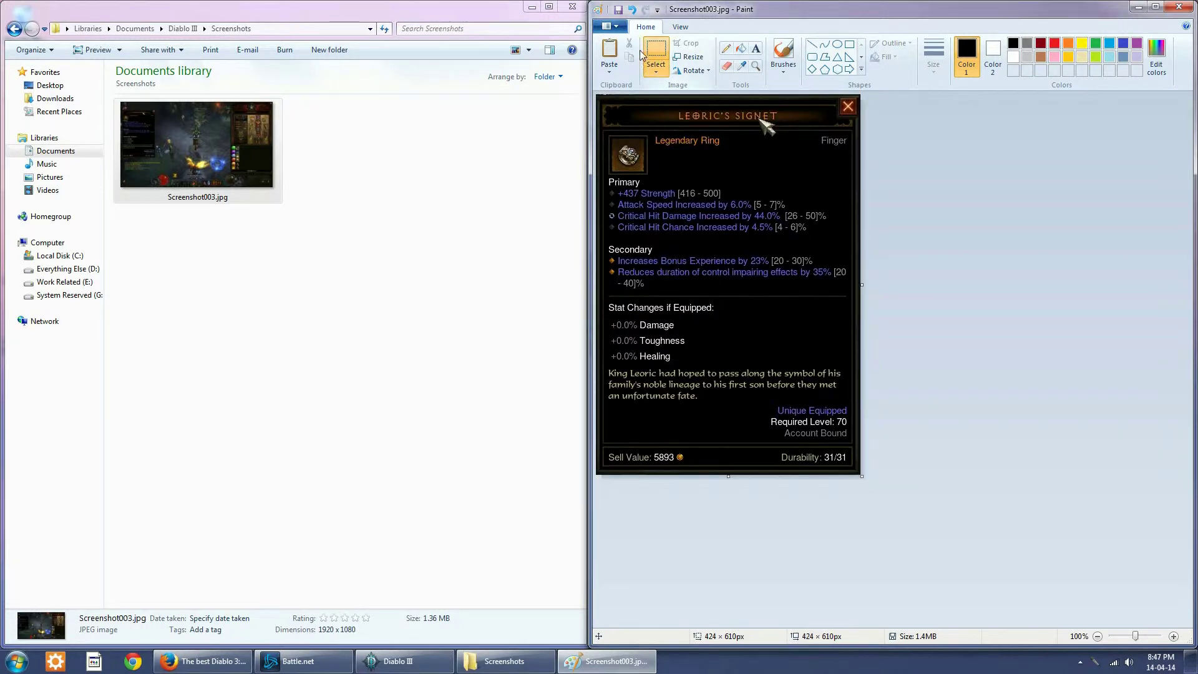
pyautogui.click(618, 9)
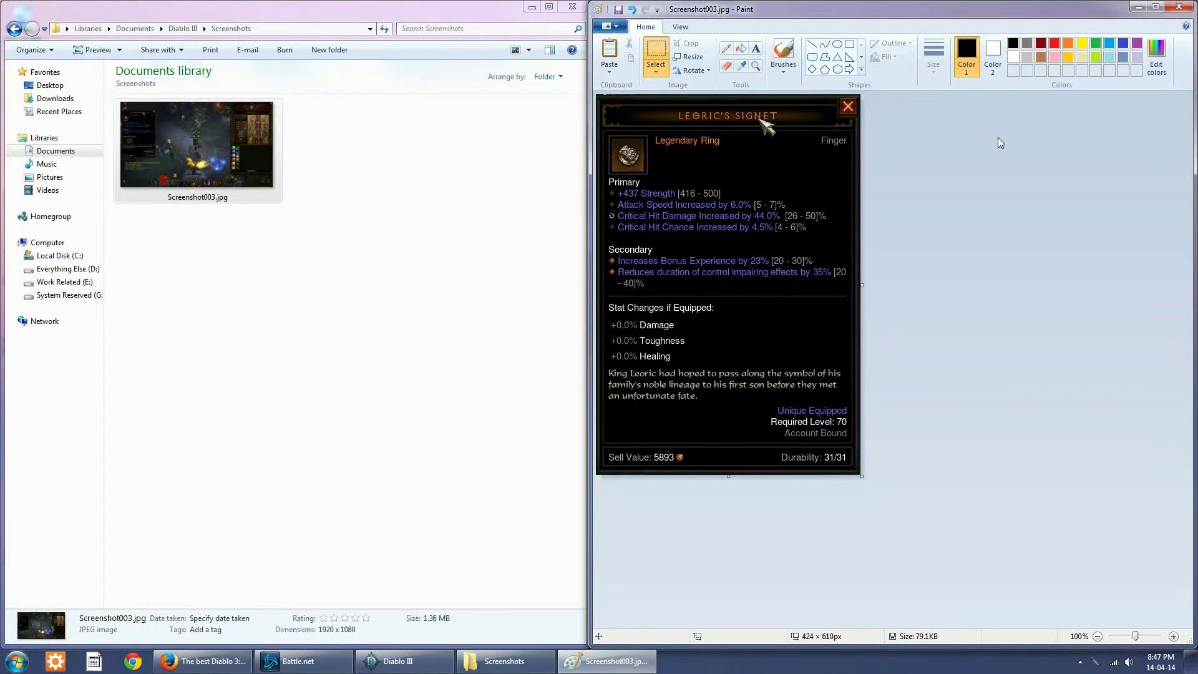
pyautogui.click(197, 151)
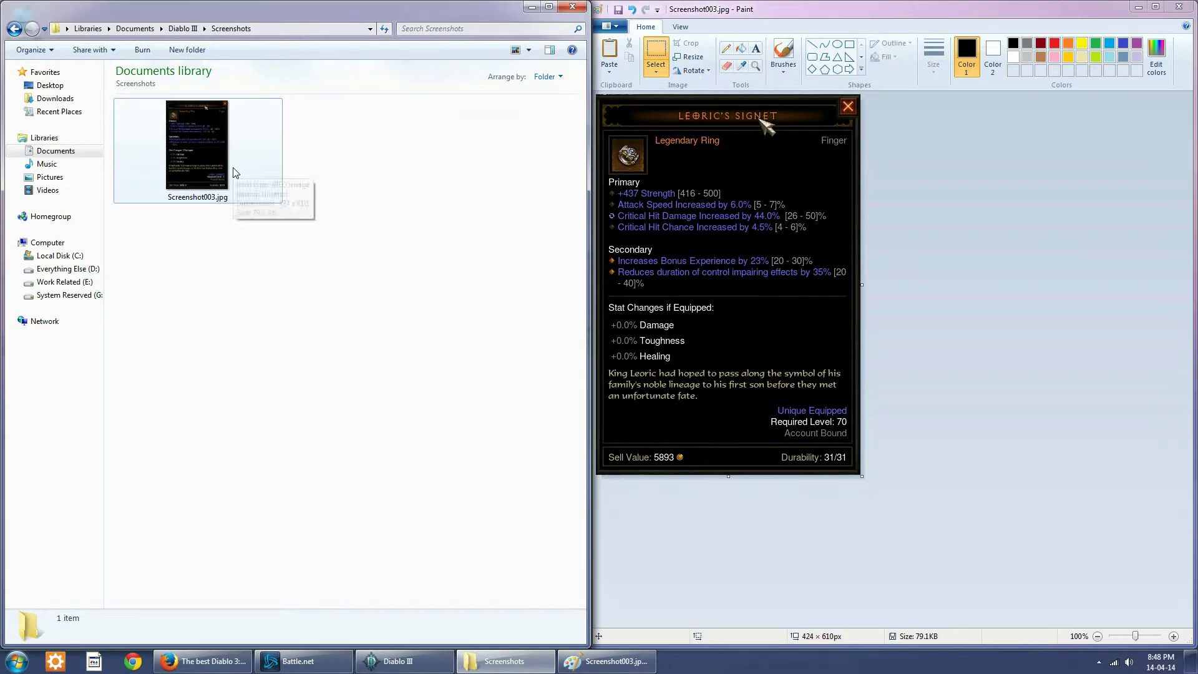
# Step: Open the cropped Screenshot003.jpg from Explorer in Windows Photo Viewer
pyautogui.doubleClick(233, 171)
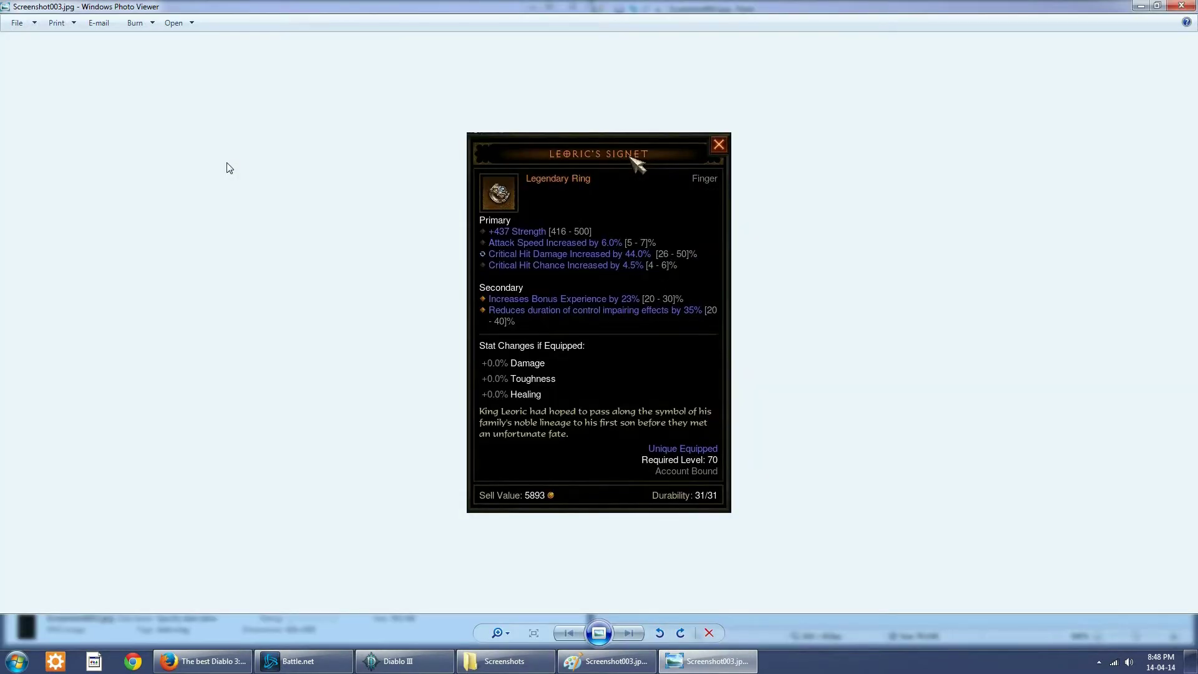